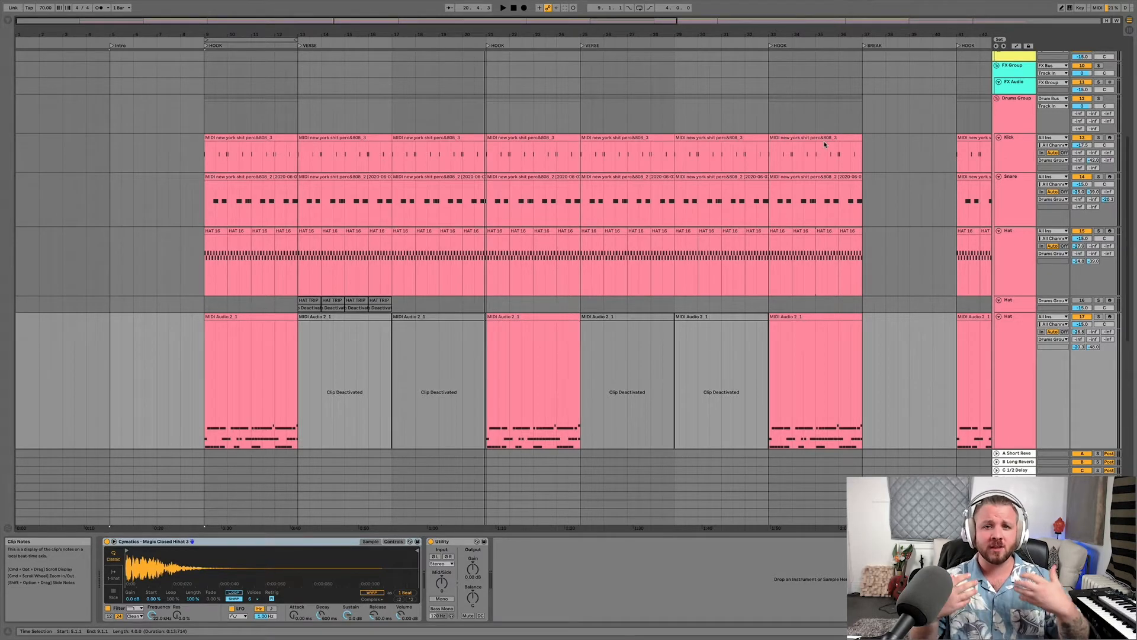
Solo the Hat track with the HAT 16 clips and play it from the start of the first hook
left_click(1102, 231)
left_click(1099, 229)
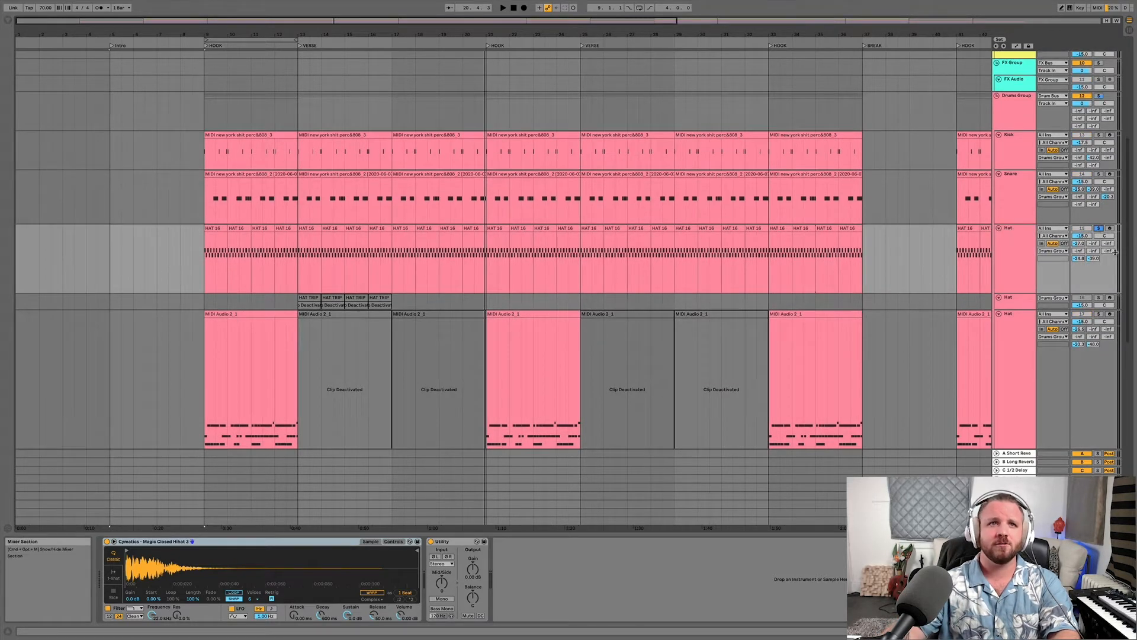
left_click(210, 229)
key("space")
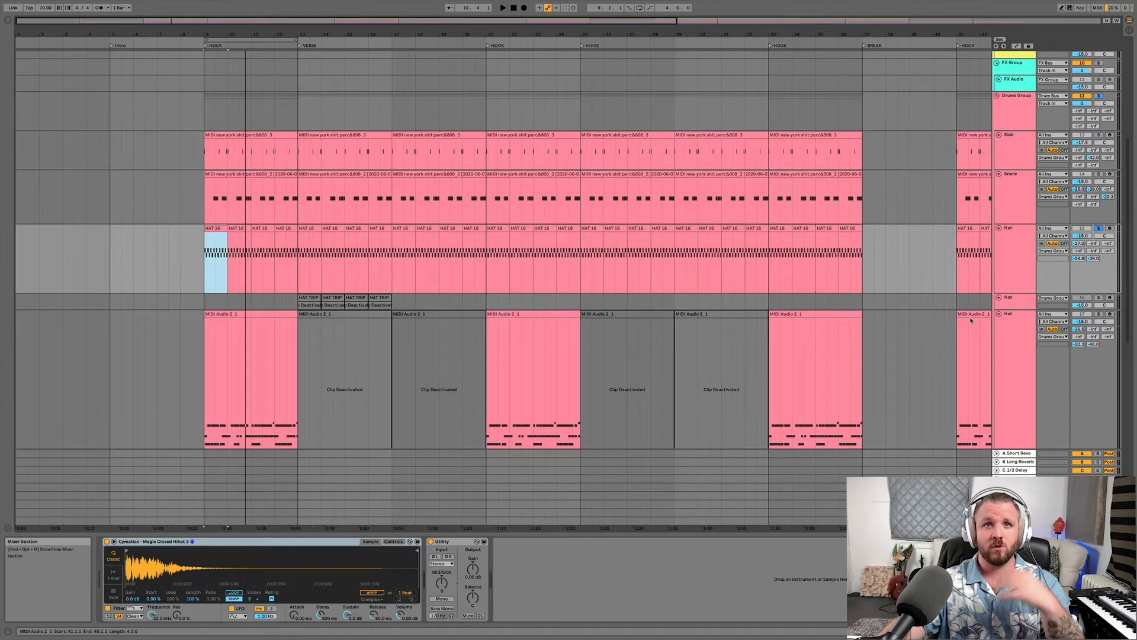
Solo the Hook track and play its Bali Market_Gmin_70BPM_1 clip in the first hook
scroll(912, 286, "up", 6)
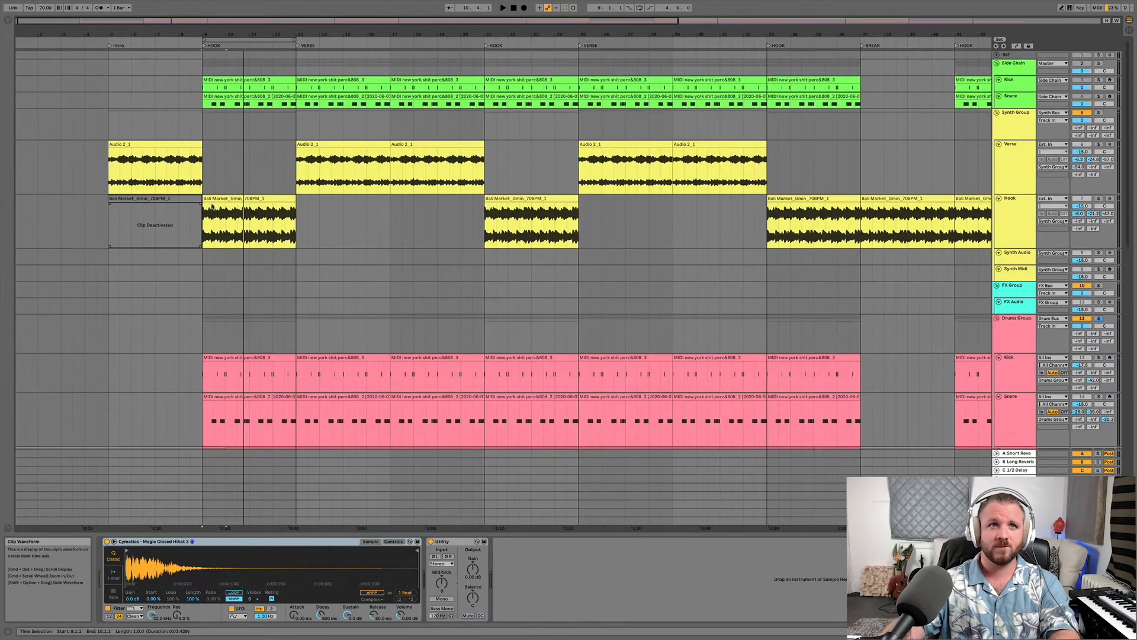
left_click(217, 200)
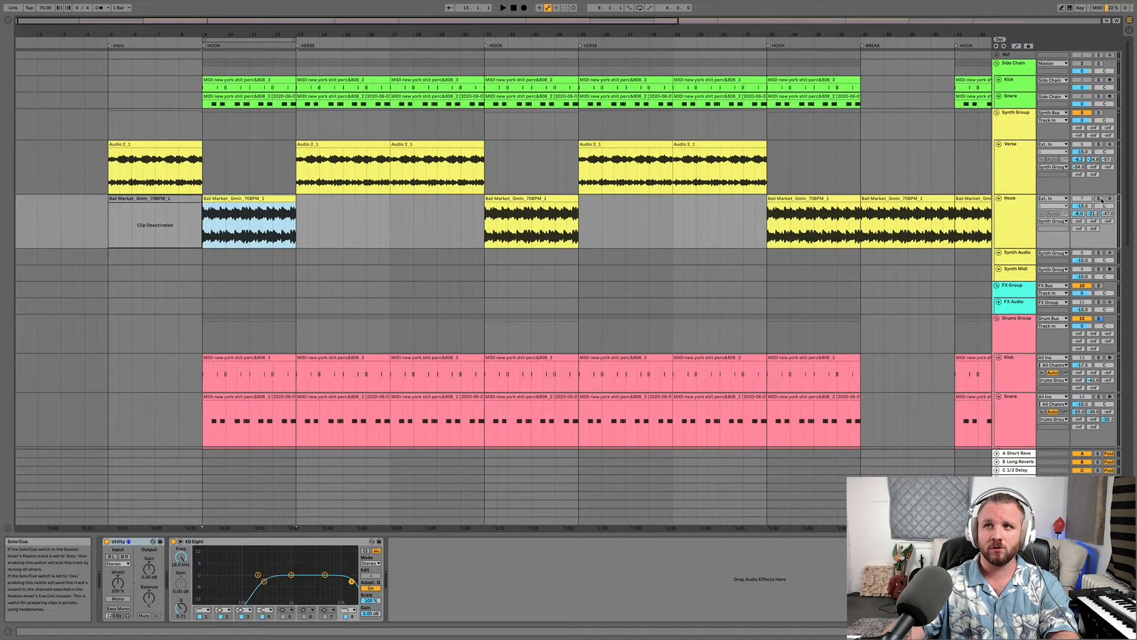
left_click(1099, 198)
key("space")
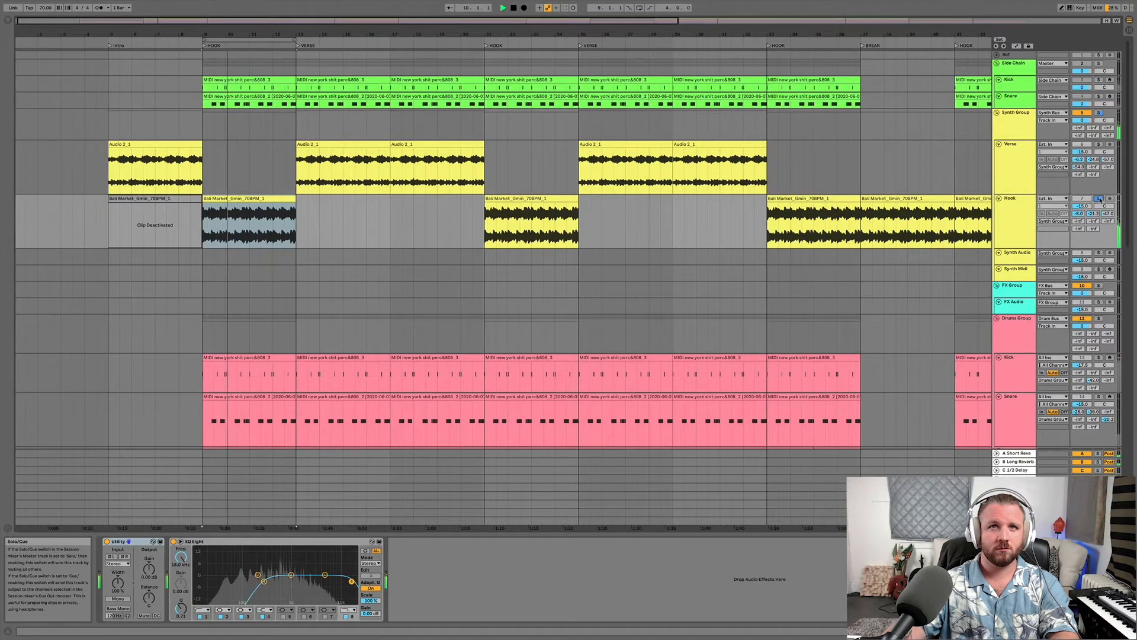
left_click(1099, 199)
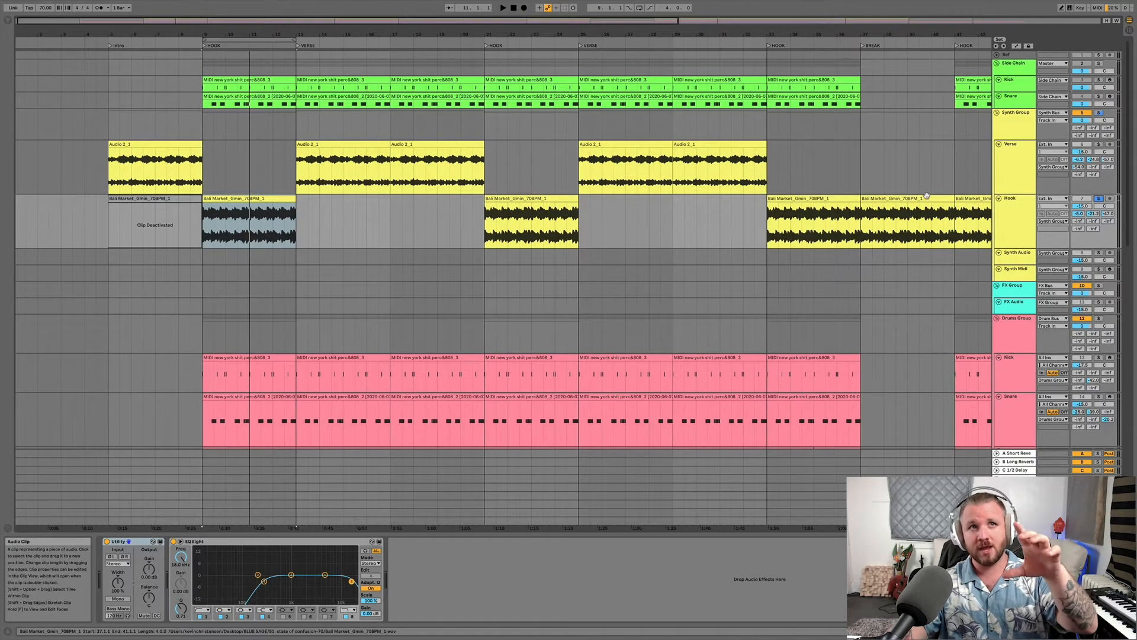
scroll(1013, 337, "left", 1)
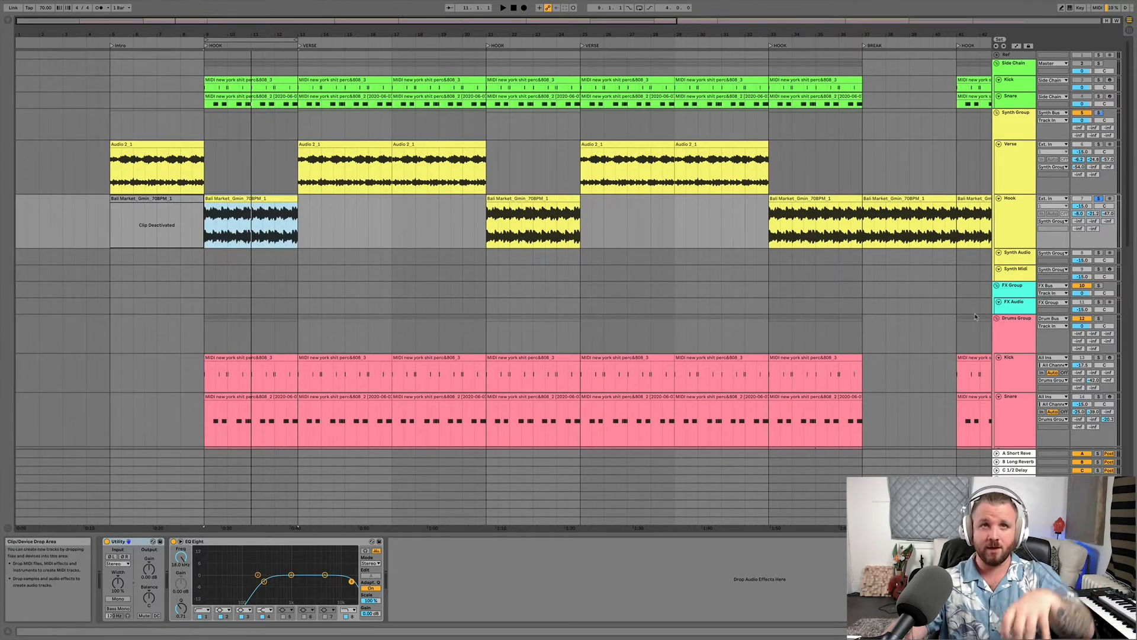
Solo the Hat track with the MIDI Audio 2_1 clips and play its first hook clip
scroll(281, 297, "down", 6)
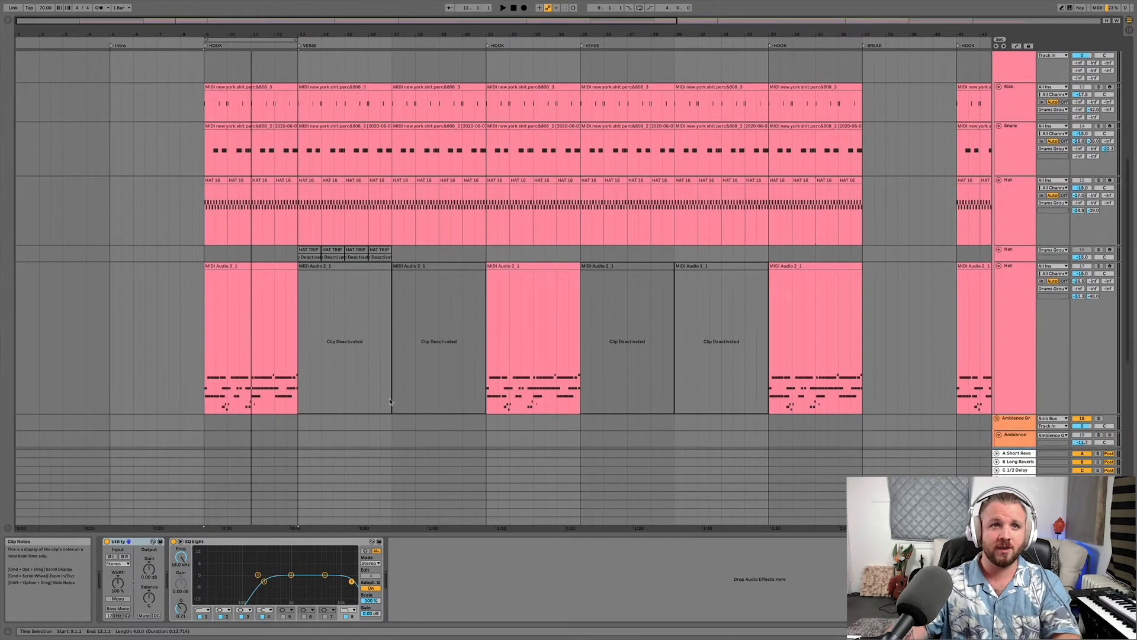
left_click(271, 269)
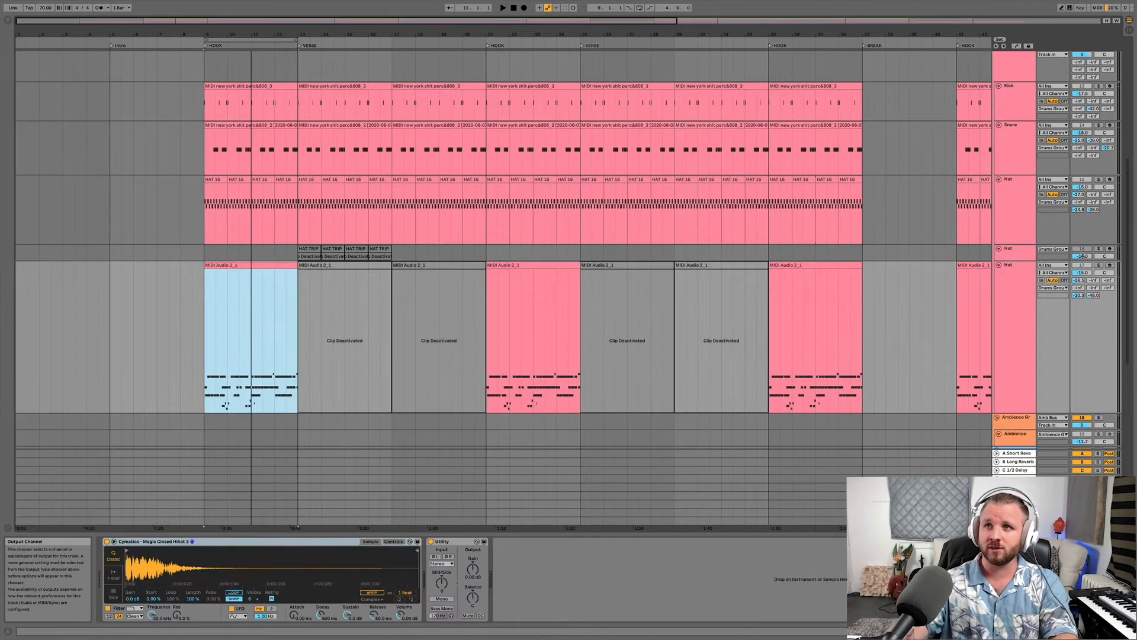
left_click(1097, 264)
key("space")
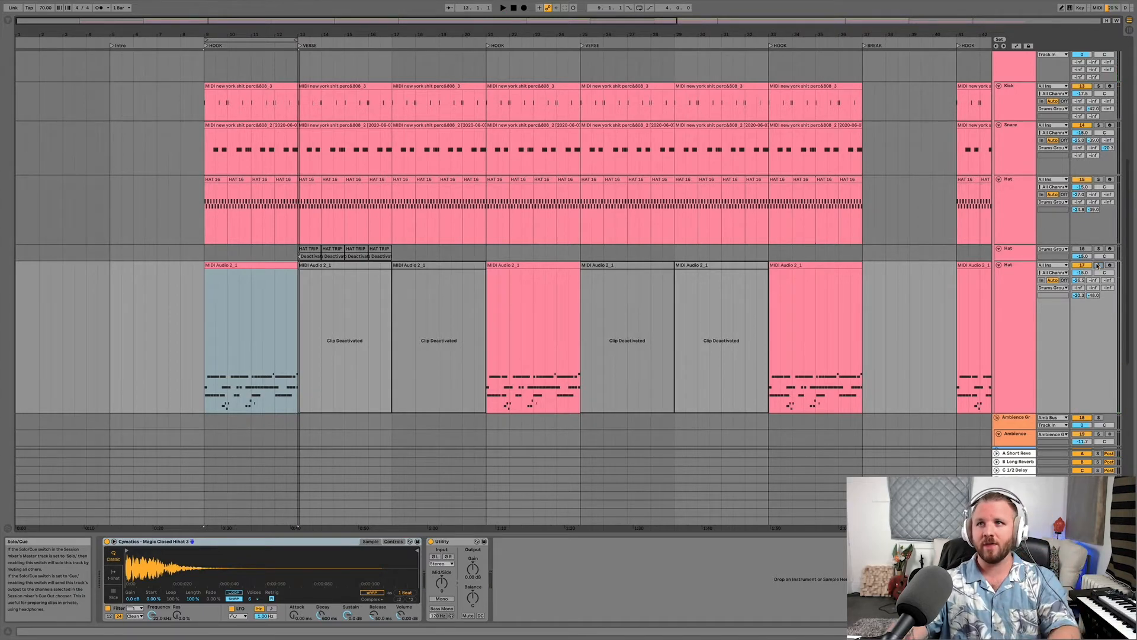
Solo all three Hat tracks within the Drums Group and play them together through the first hook
scroll(1092, 100, "up", 3)
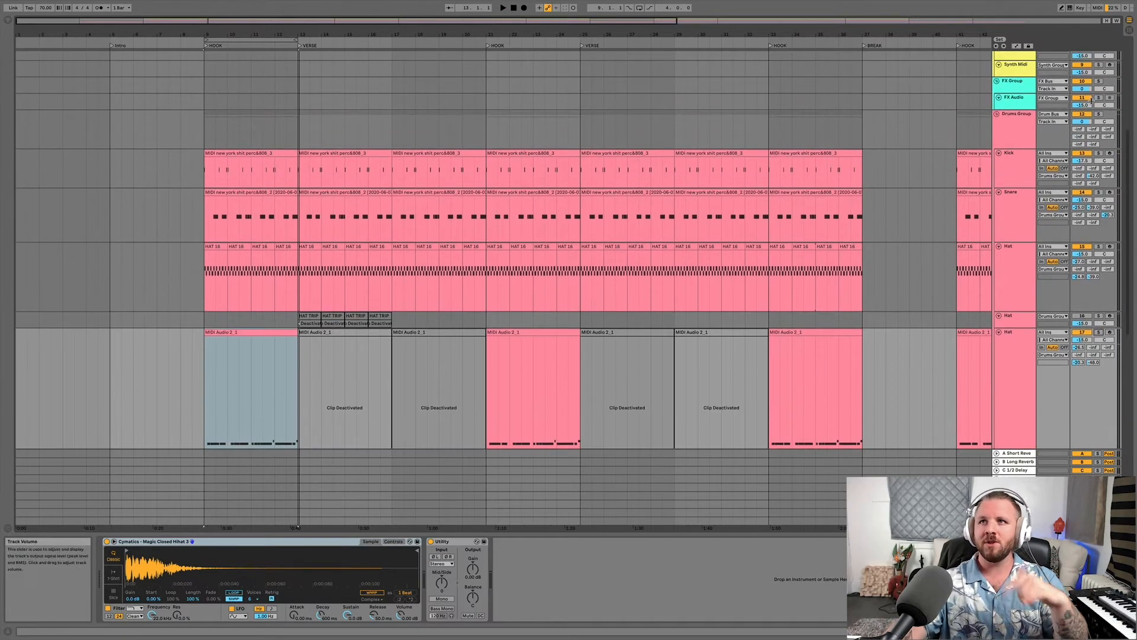
left_click(1099, 114)
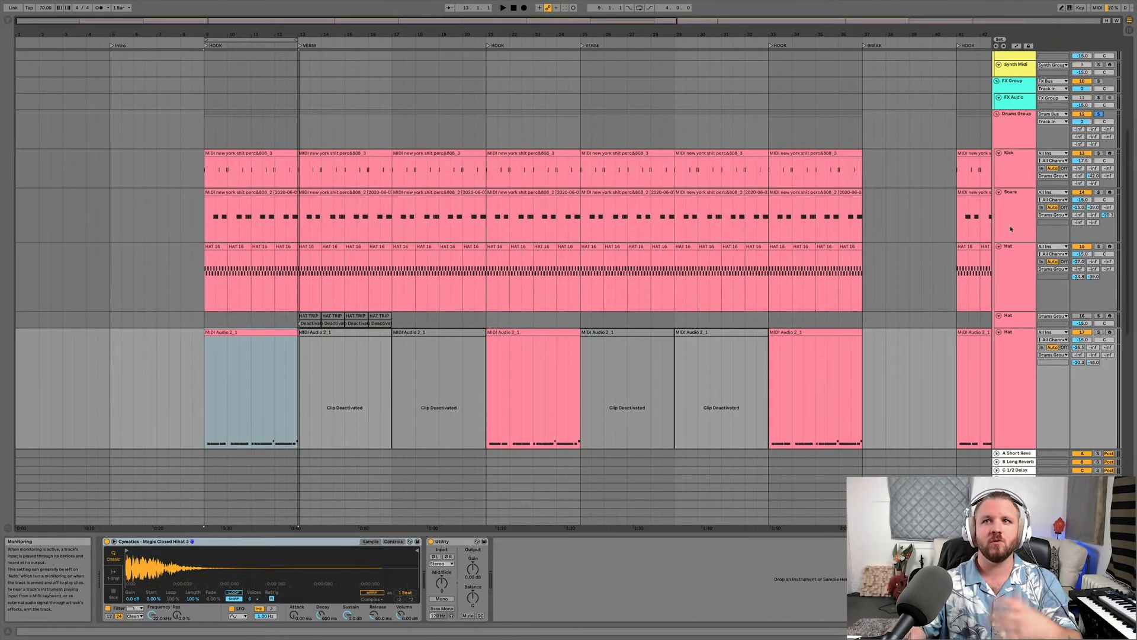
left_click(1014, 267)
left_click(1014, 367, "shift")
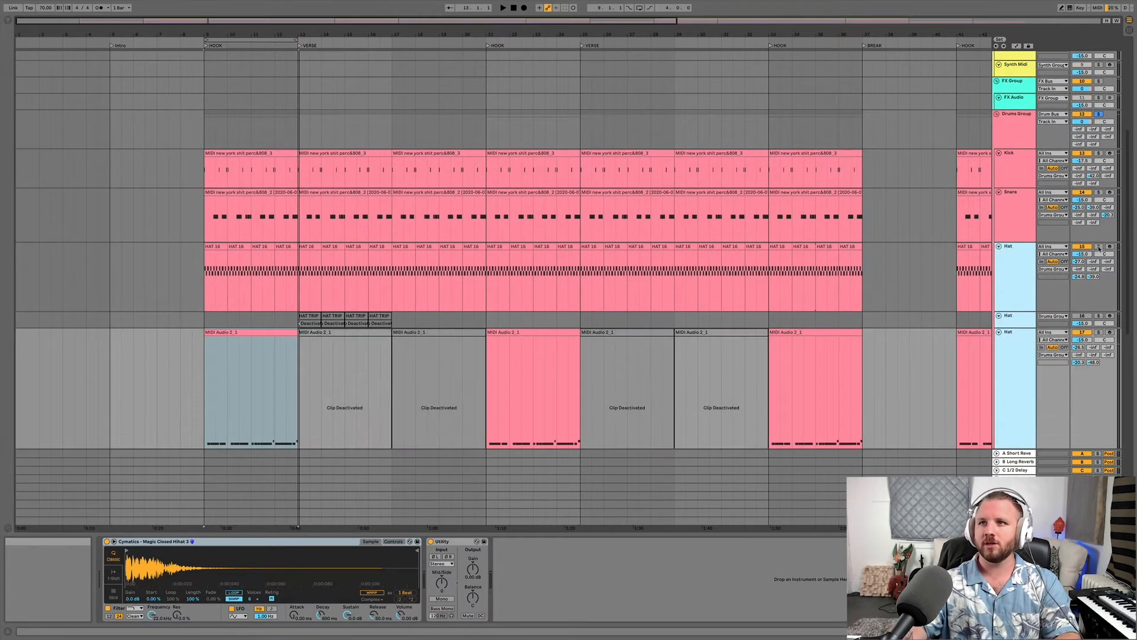
left_click(1099, 248)
key("space")
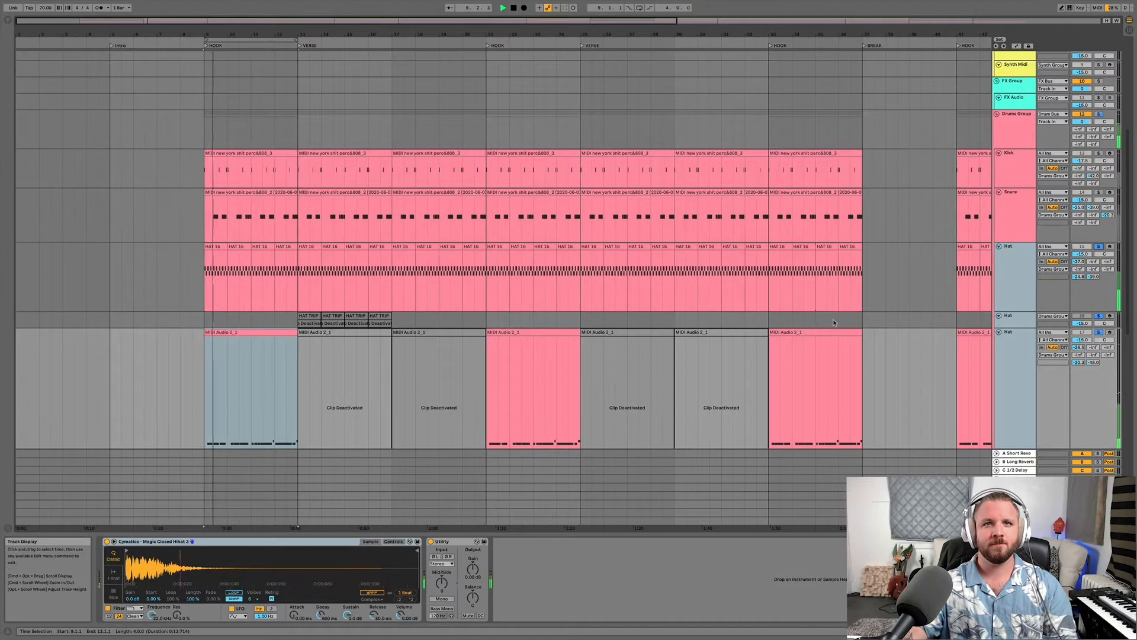
scroll(833, 322, "down", 5)
scroll(833, 322, "up", 1)
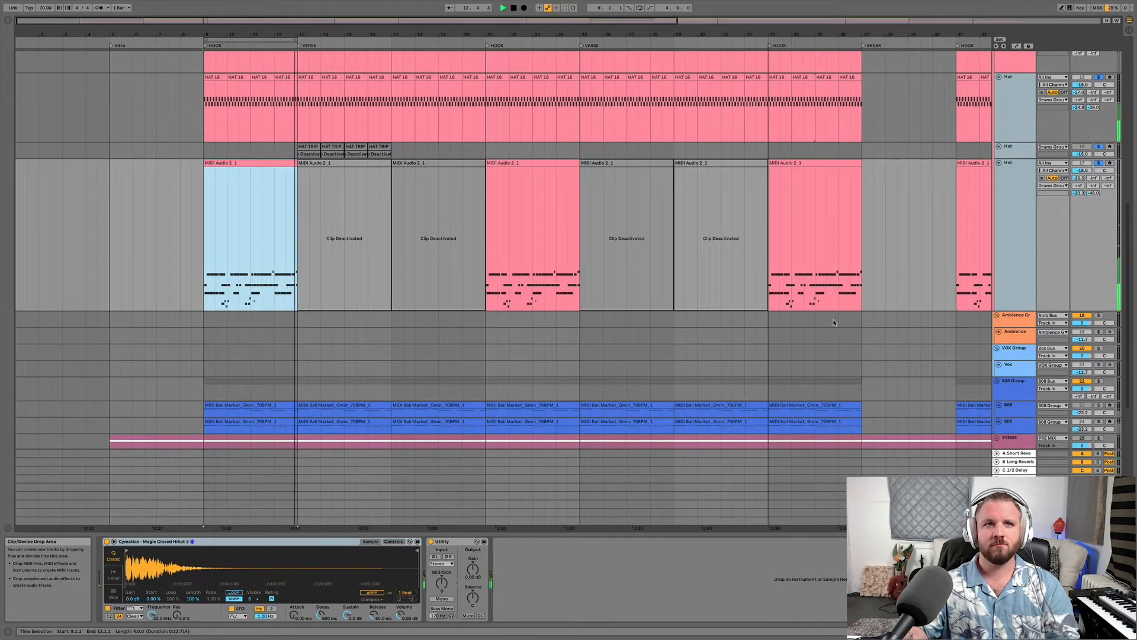
key("space")
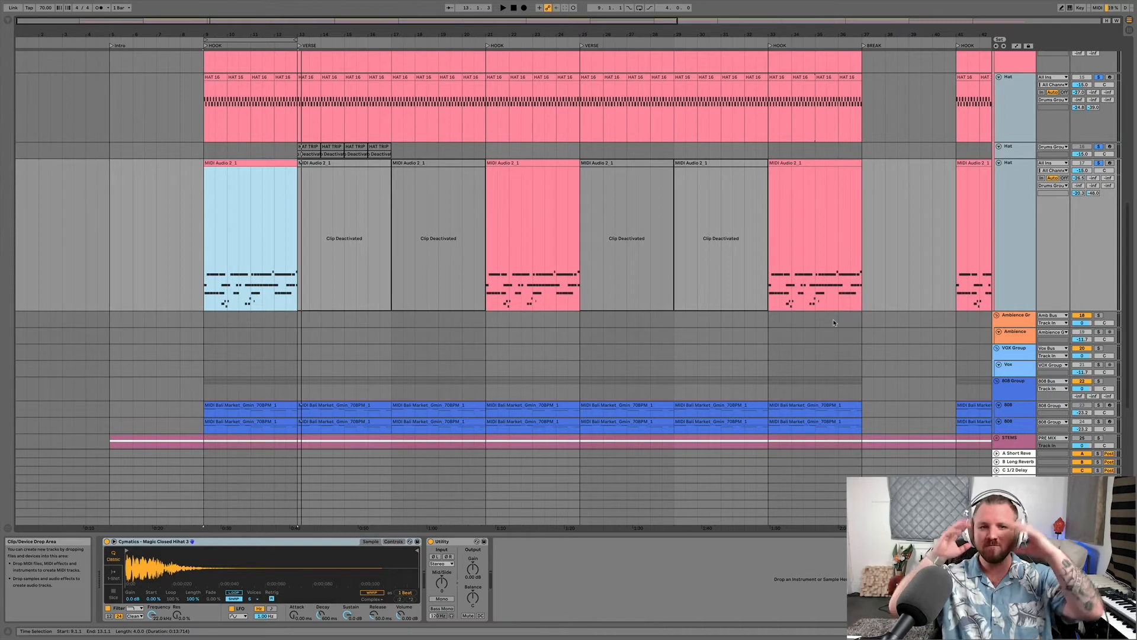
Open the first hook's MIDI Audio 2_1 clip and examine its full range of active and deactivated notes
scroll(1004, 255, "up", 2)
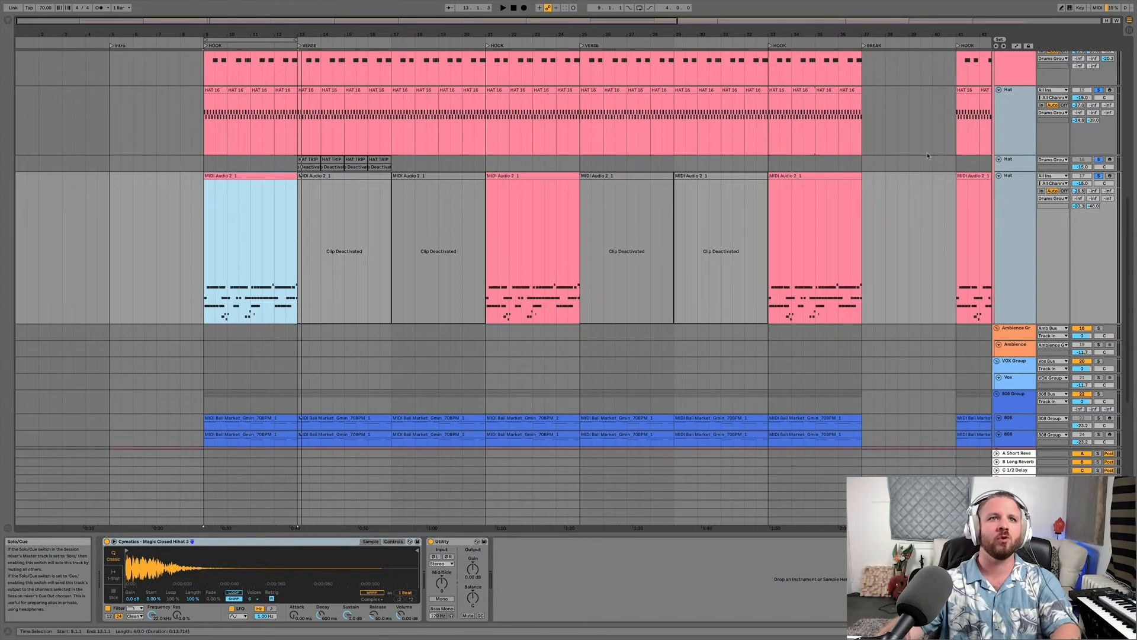
double_click(254, 176)
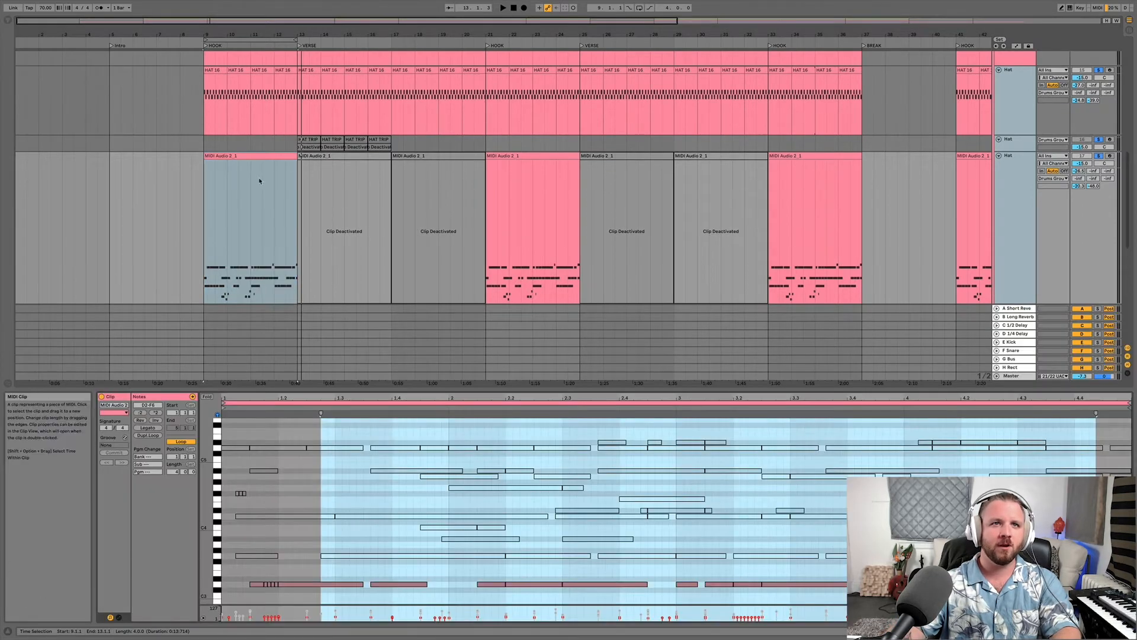
scroll(539, 531, "up", 2)
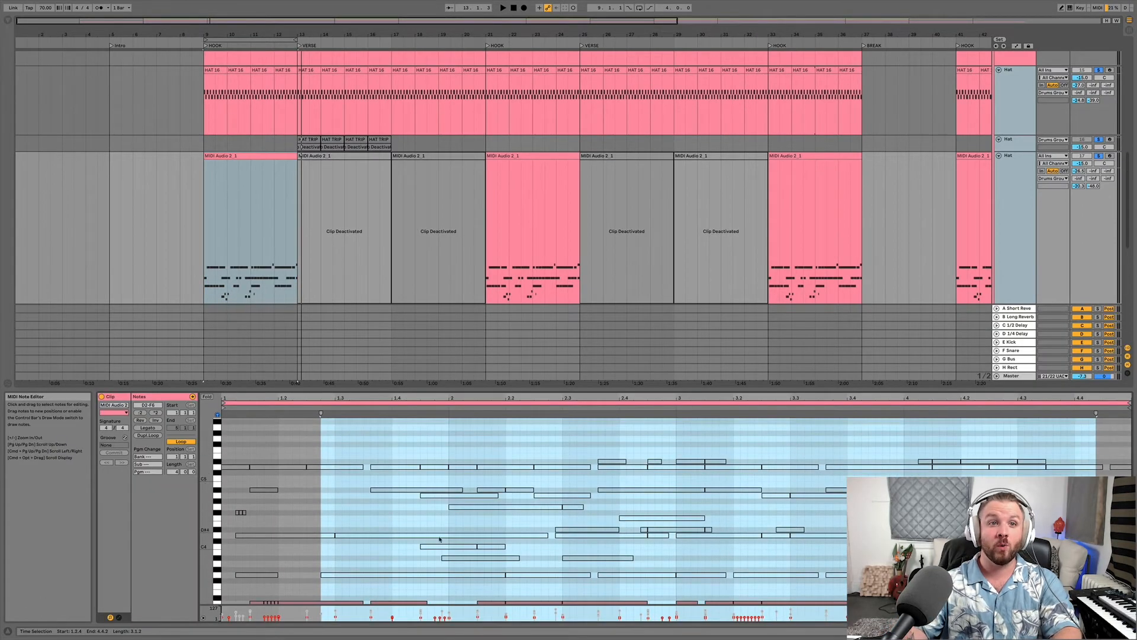
scroll(499, 564, "down", 6)
scroll(379, 521, "down", 3)
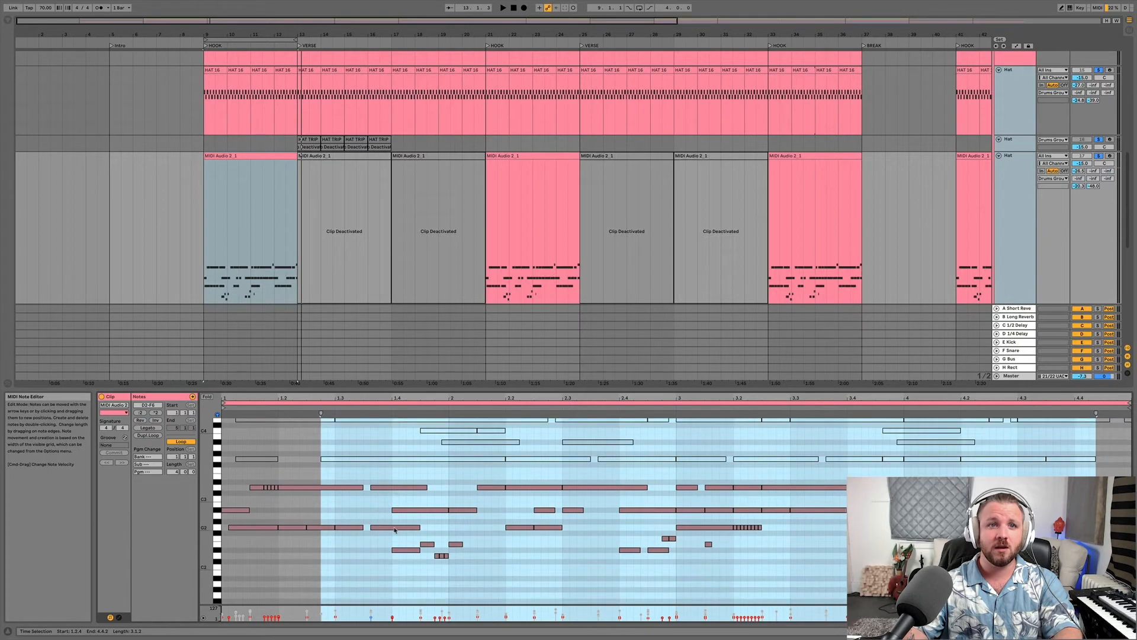
scroll(448, 501, "down", 2)
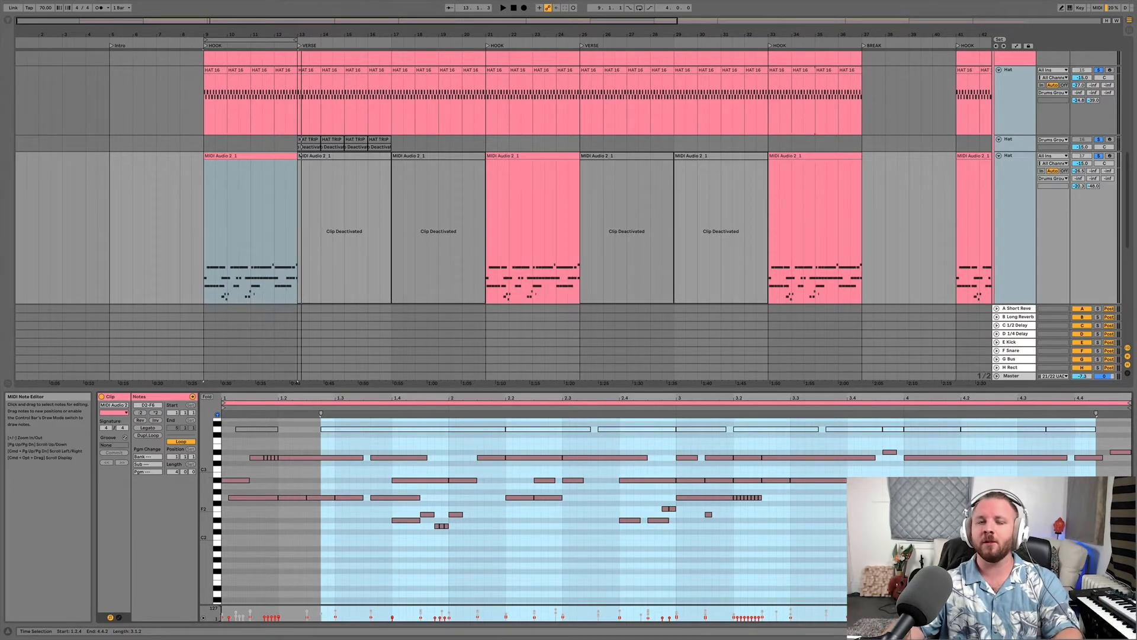
scroll(632, 553, "up", 10)
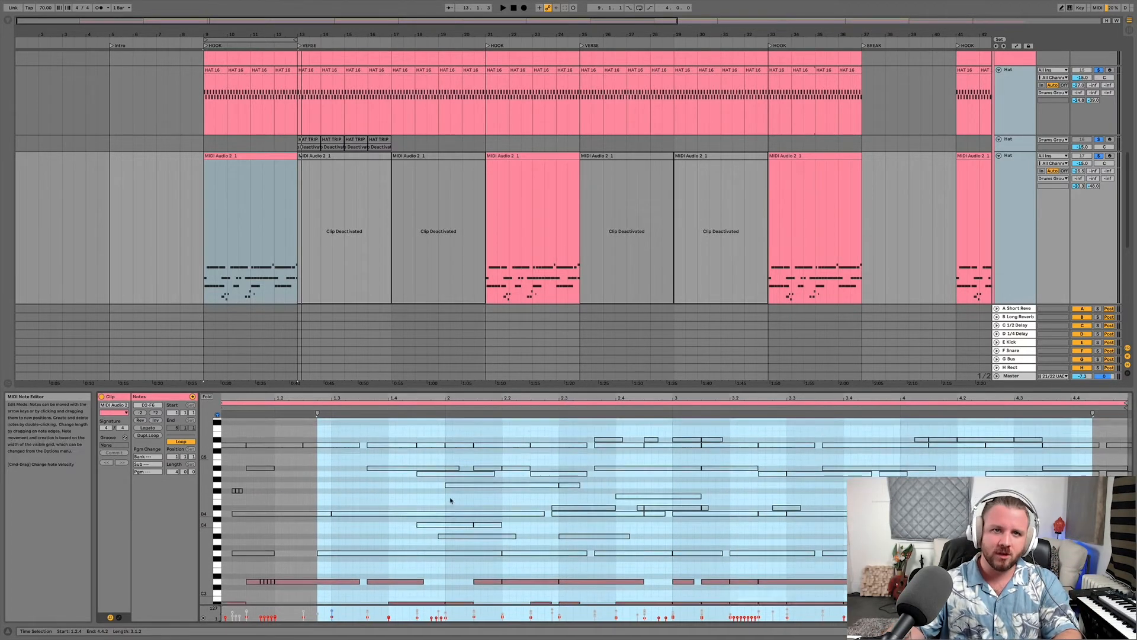
Select all notes of several different pitches in turn in the MIDI Audio 2_1 clip to compare the note rows
left_click(216, 460)
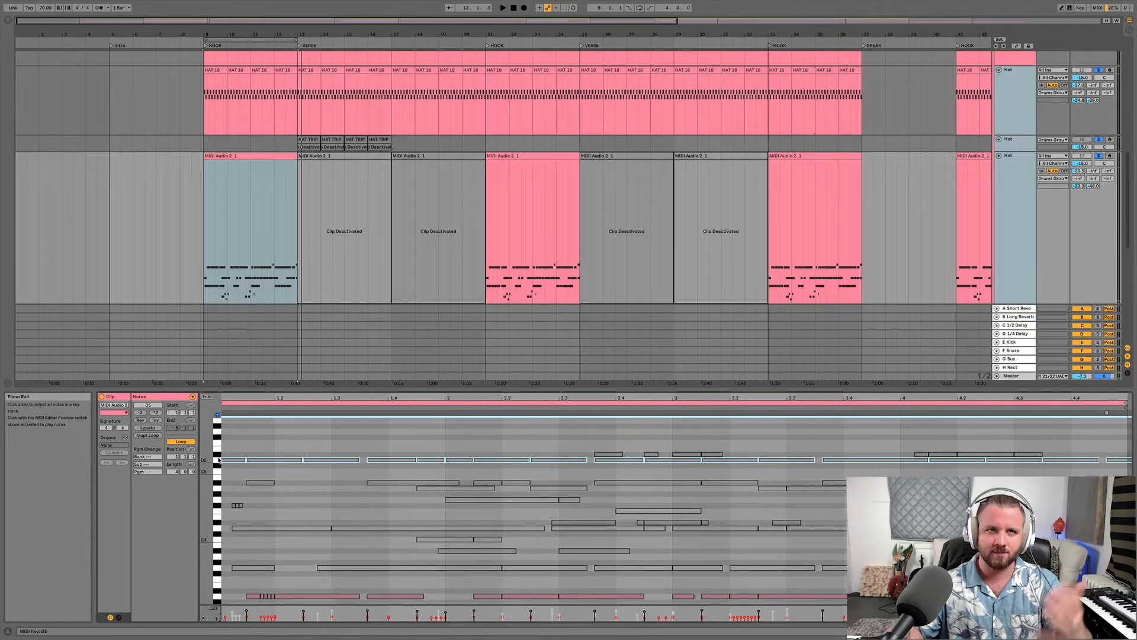
scroll(218, 485, "down", 6)
left_click(218, 519)
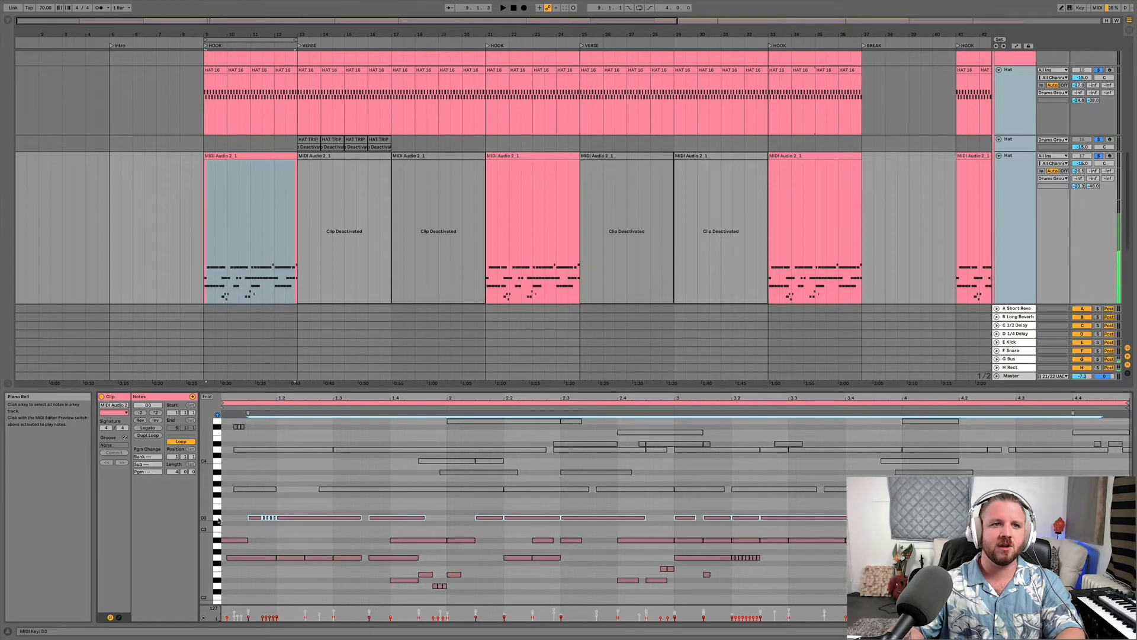
left_click(217, 554)
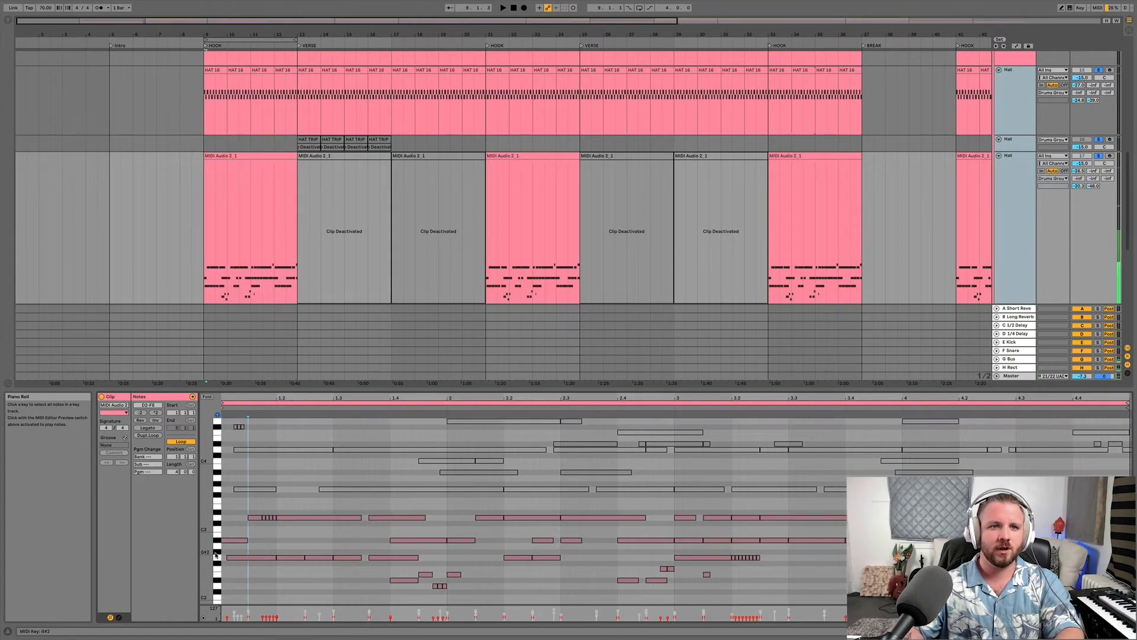
left_click(216, 557)
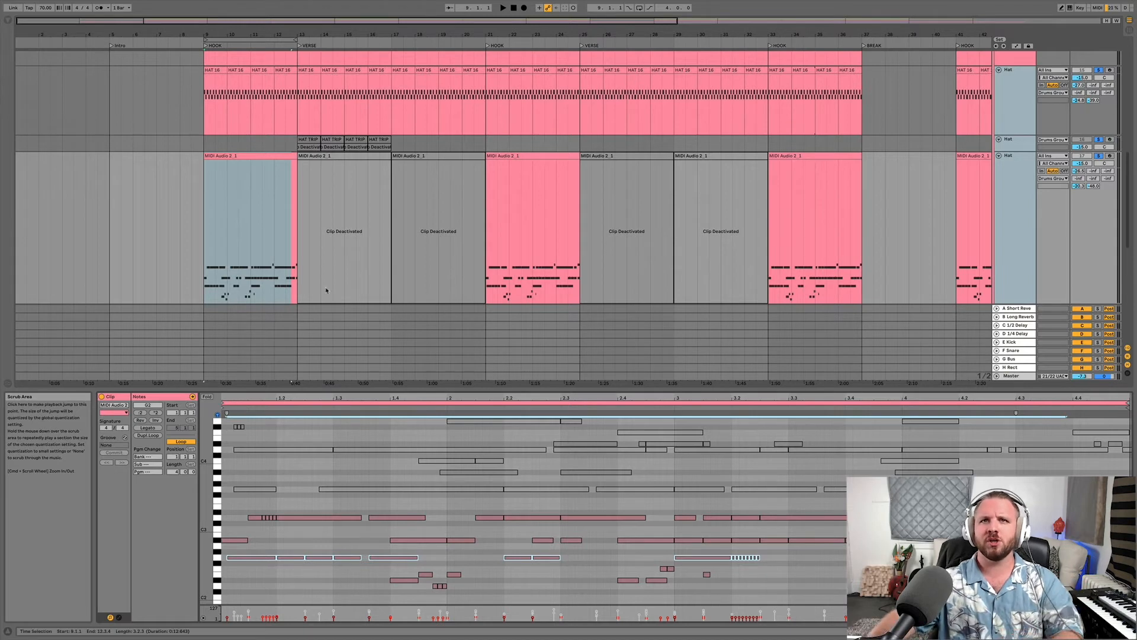
Solo the Drums Group instead of the hats and play all drums from the first hook's Kick clip
scroll(496, 183, "up", 6)
scroll(495, 183, "down", 2)
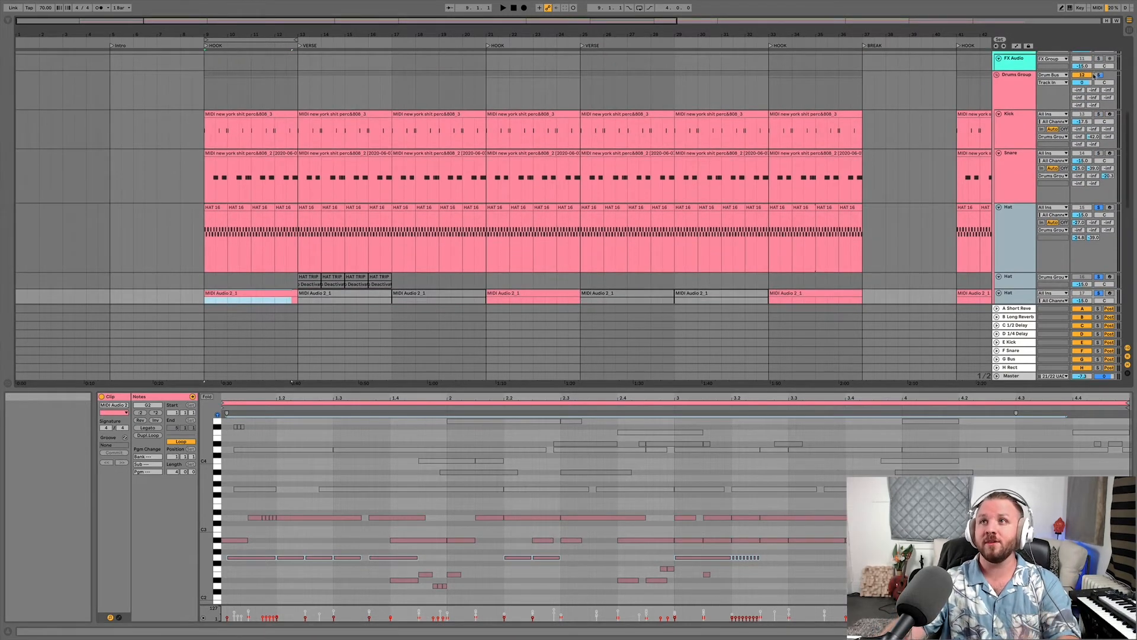
left_click(1099, 75)
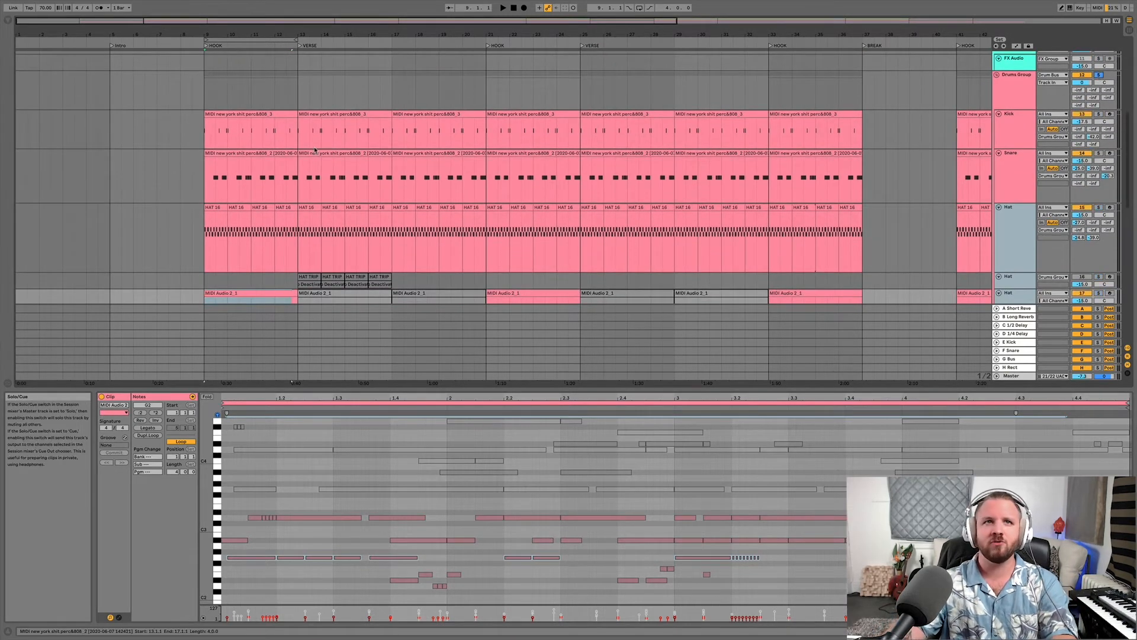
left_click(244, 126)
key("space")
scroll(265, 184, "down", 8)
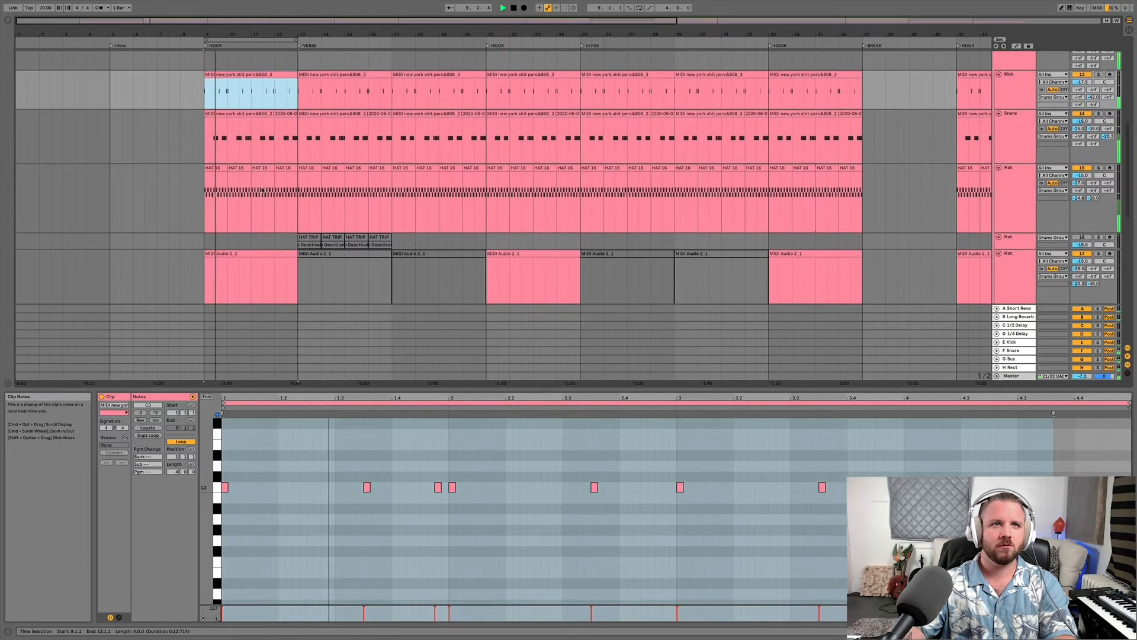
scroll(263, 190, "down", 3)
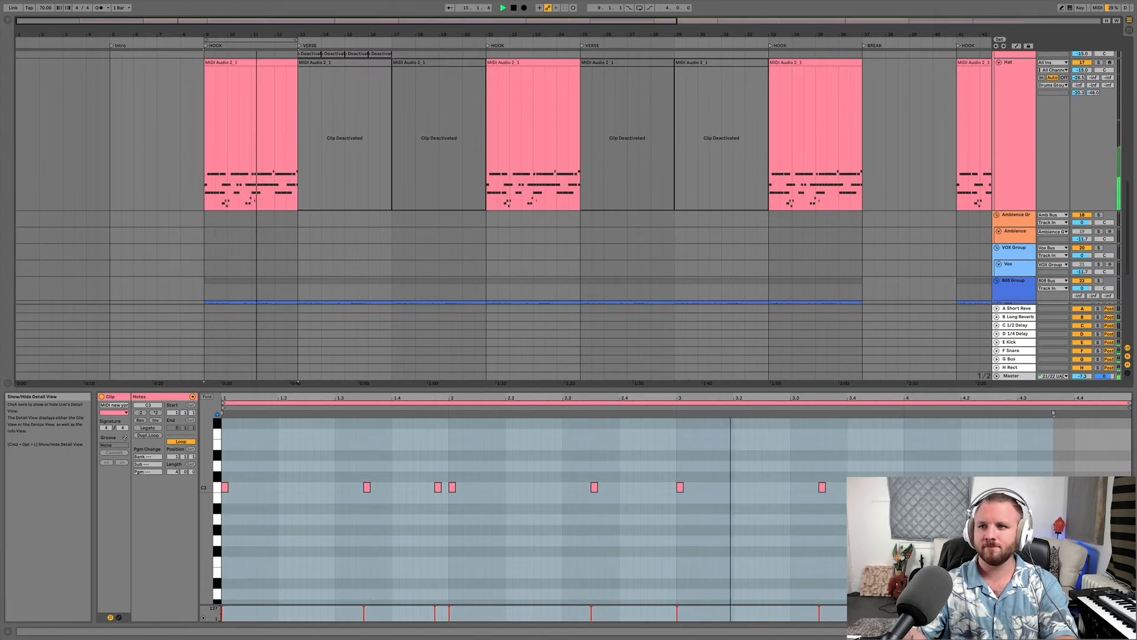
Hide the clip detail view and bring the Drums Group tracks back into view
left_click(1129, 631)
scroll(486, 301, "up", 7)
scroll(486, 302, "up", 5)
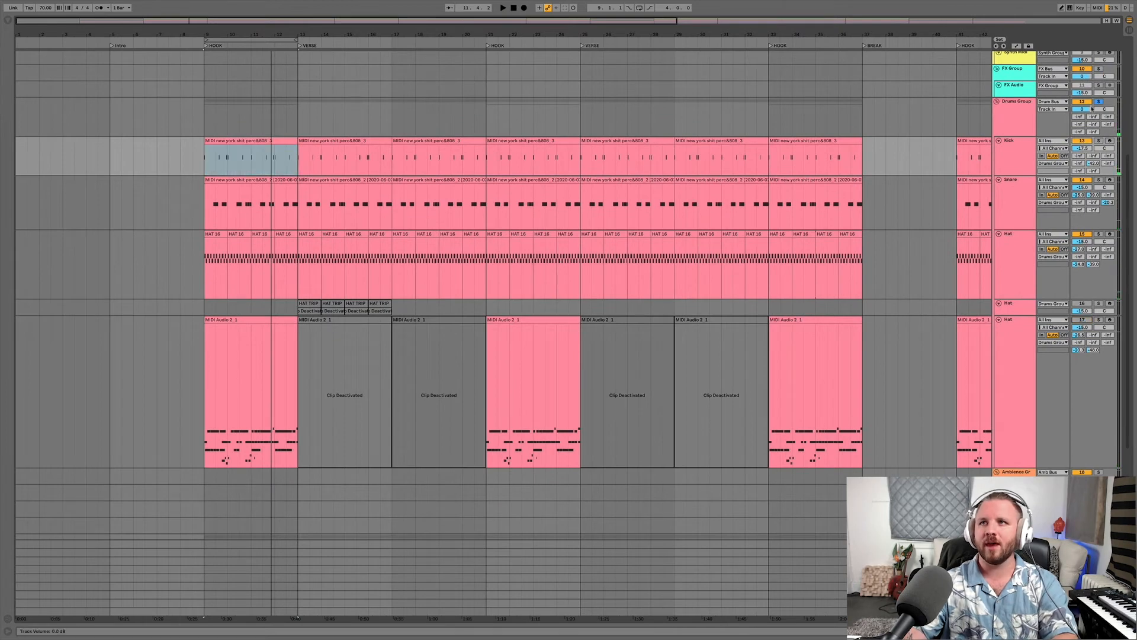
Unsolo the Drums Group and play the first hook with all tracks together
key("space")
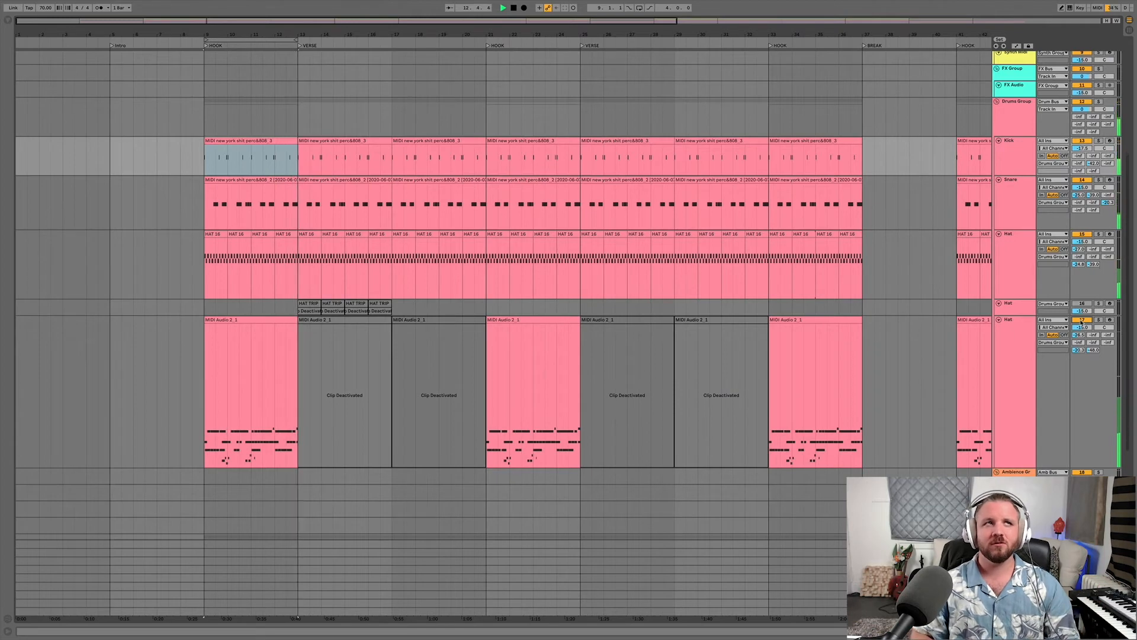
key("space")
key("space")
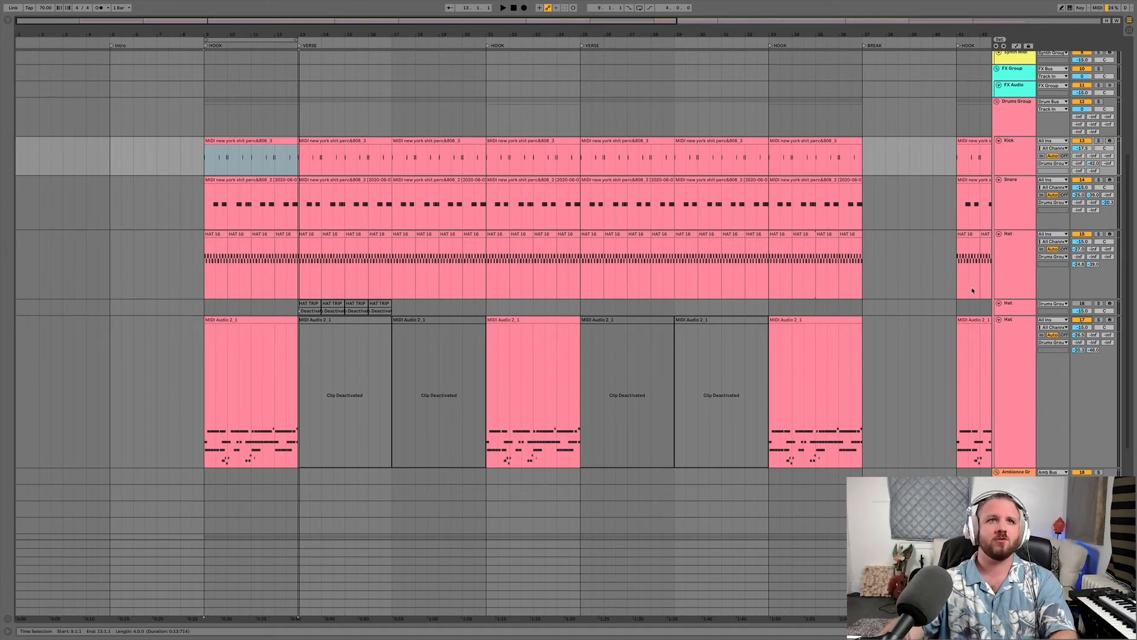
Select the first hook's Bali Market_Gmin_70BPM_1 audio clip on the Hook track and return to the drum tracks
scroll(428, 184, "up", 5)
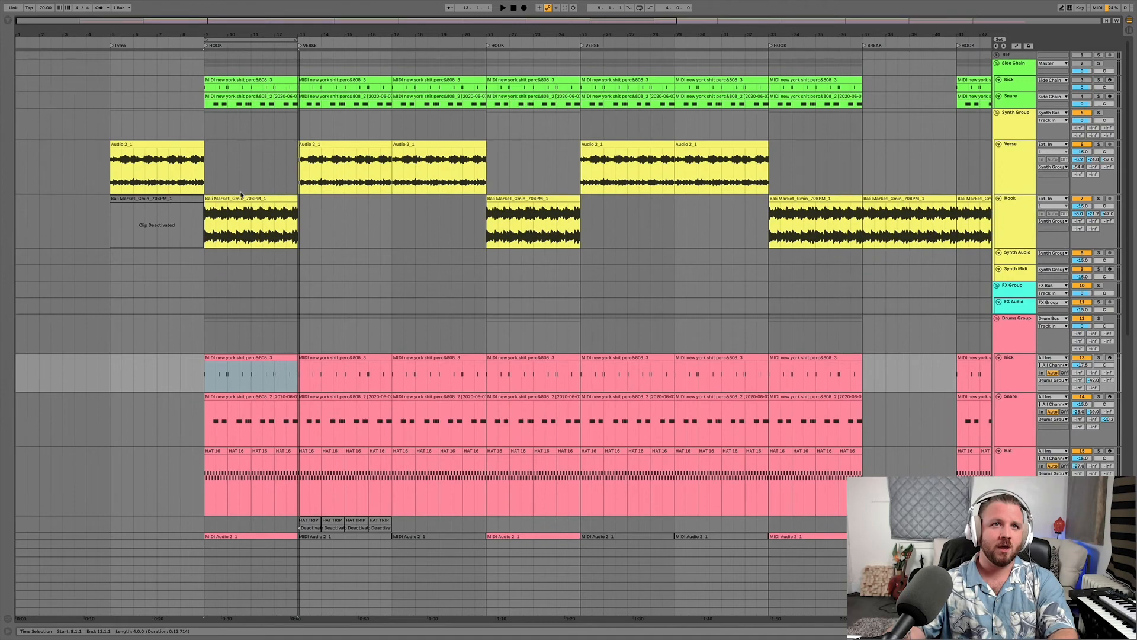
left_click(241, 196)
scroll(110, 394, "down", 5)
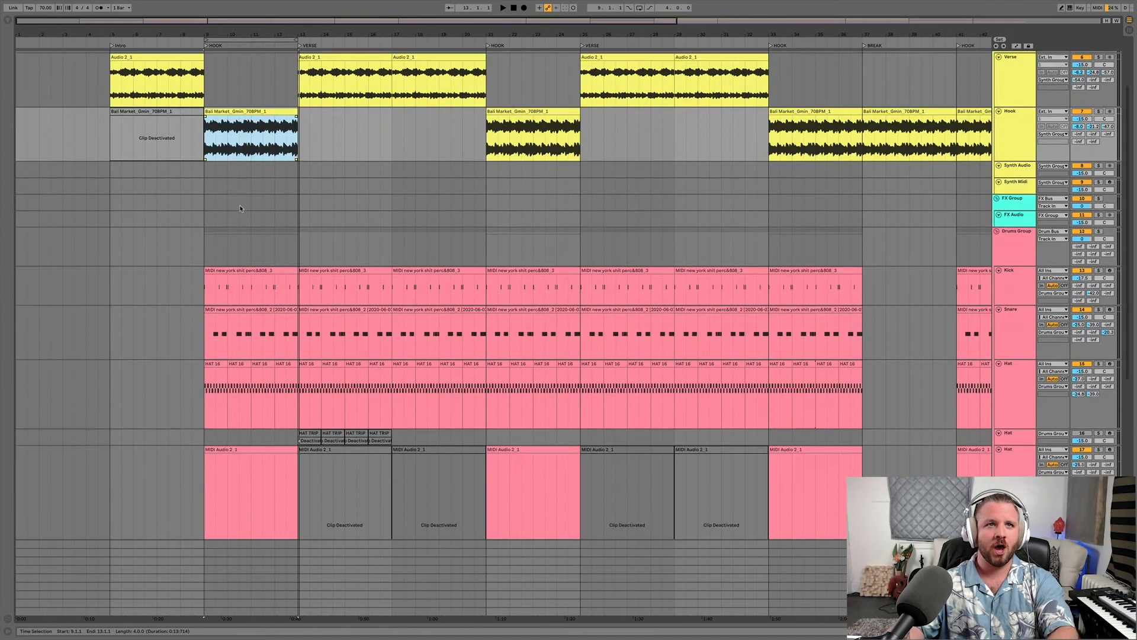
Paste the copied Bali Market_Gmin_70BPM_1 audio into the lower Hat track at bar 5, converting it to a MIDI clip
left_click(110, 393)
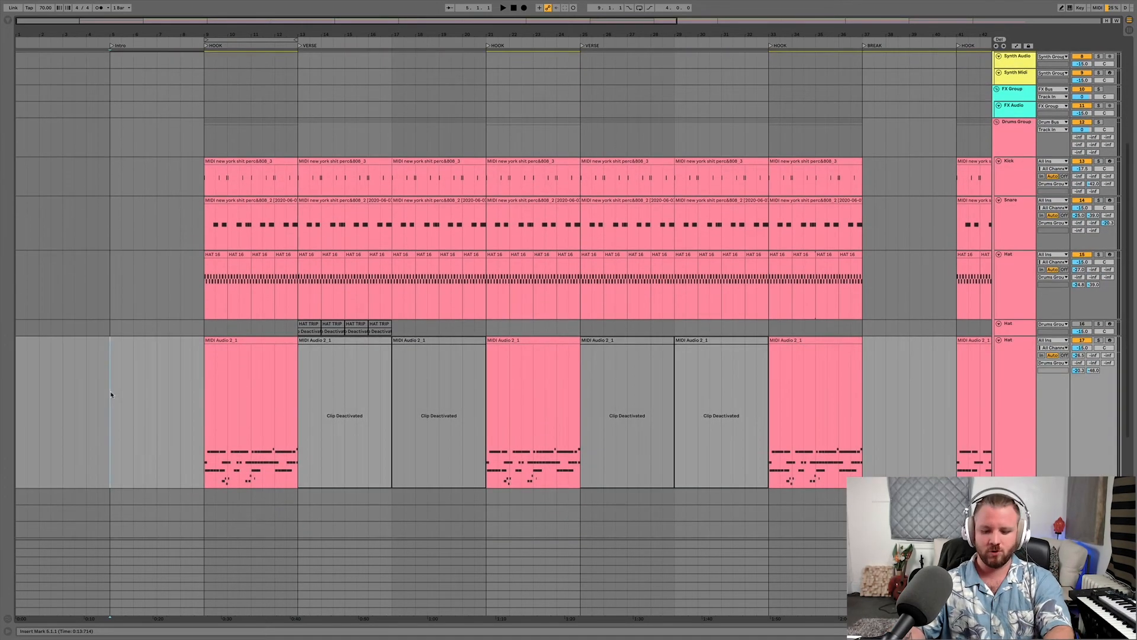
key("super+v")
left_click(560, 316)
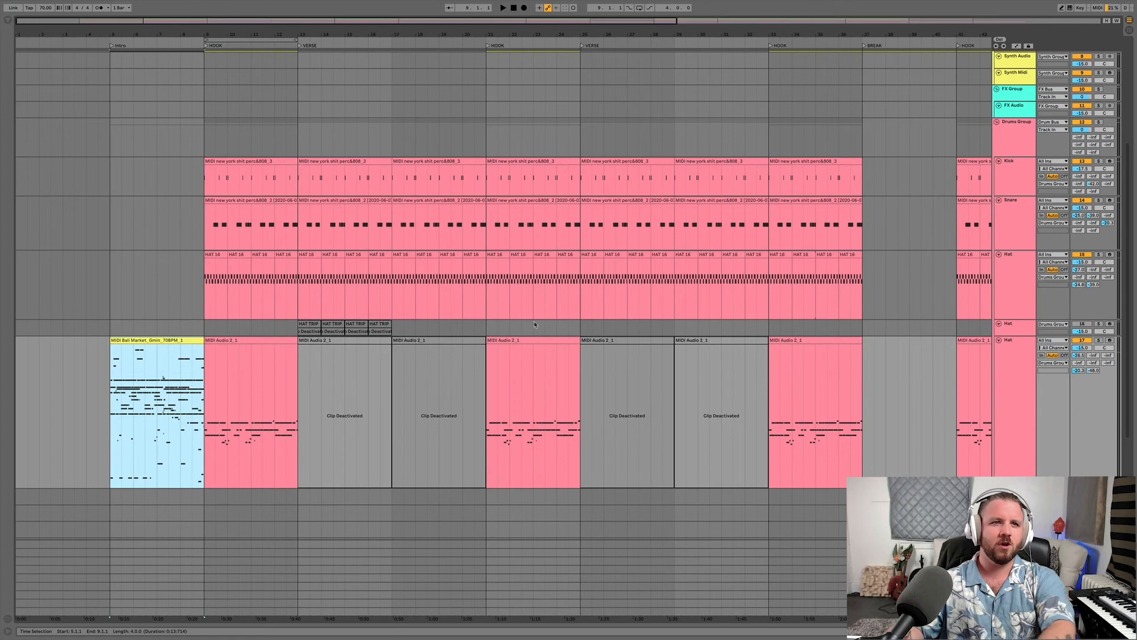
Replace the MIDI clip in the intro with another MIDI conversion of the copied Bali Market_Gmin_70BPM_1 audio
left_click(134, 339)
key("super+v")
key("Return")
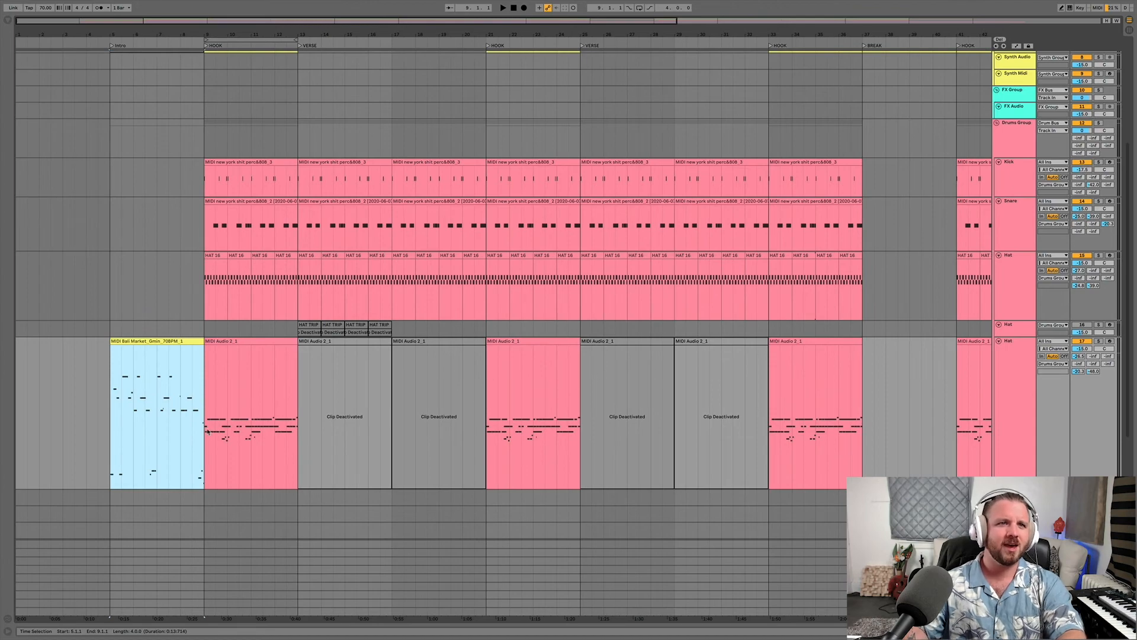
Open the converted intro clip's notes in a taller editor, and delete the clip from the Hat track
double_click(176, 342)
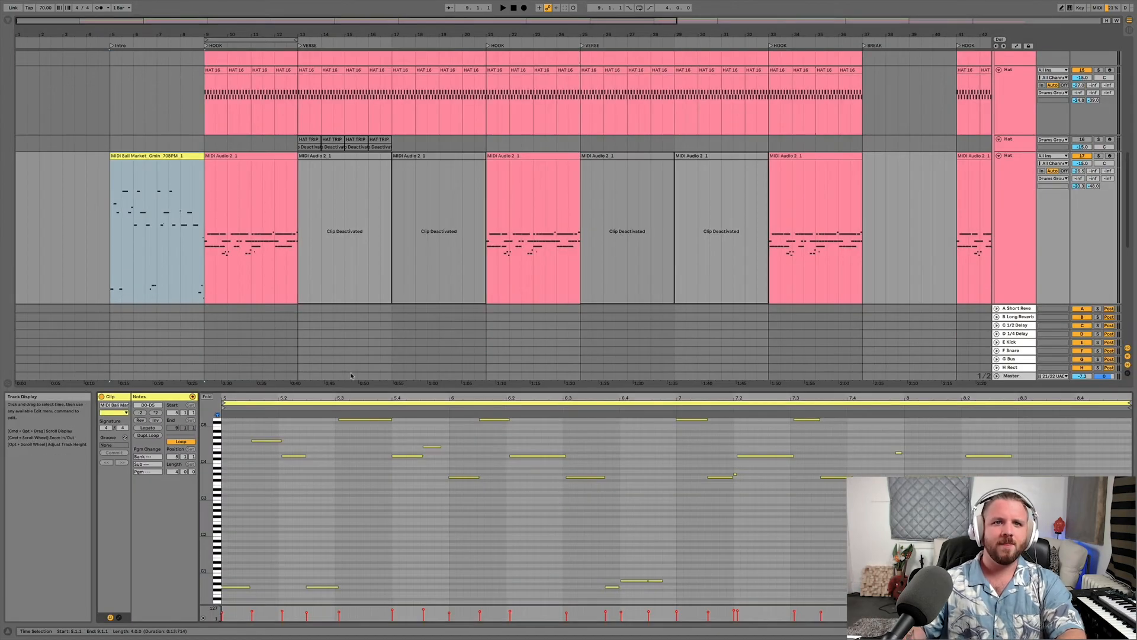
mouse_move(352, 384)
left_mouse_down()
mouse_move(352, 115)
mouse_move(349, 377)
left_mouse_up()
scroll(272, 255, "up", 2)
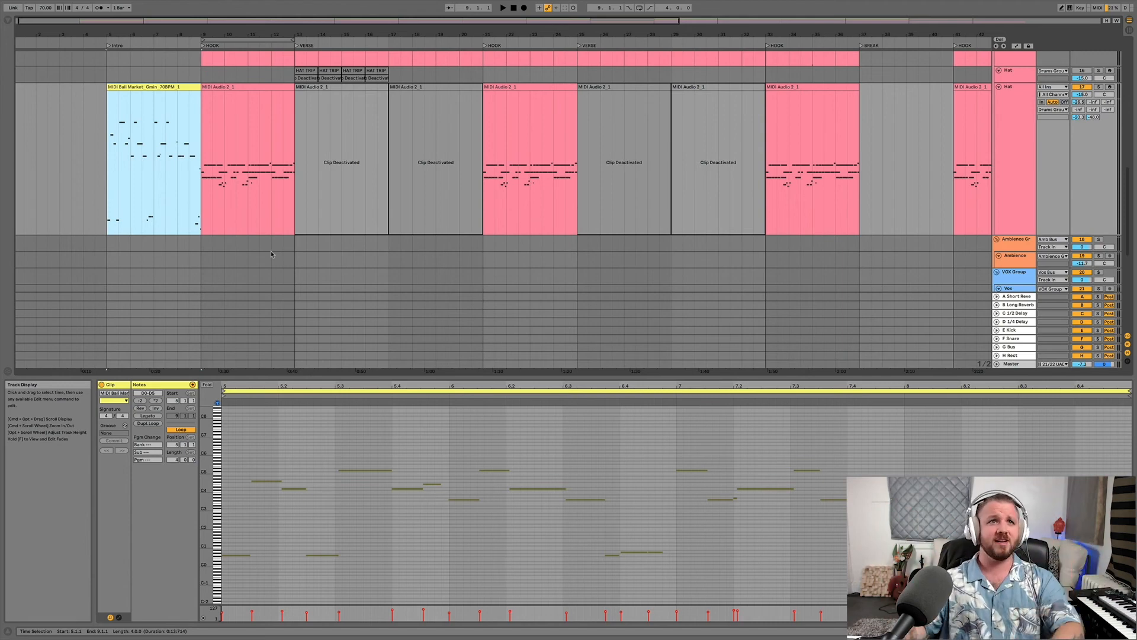
key("Delete")
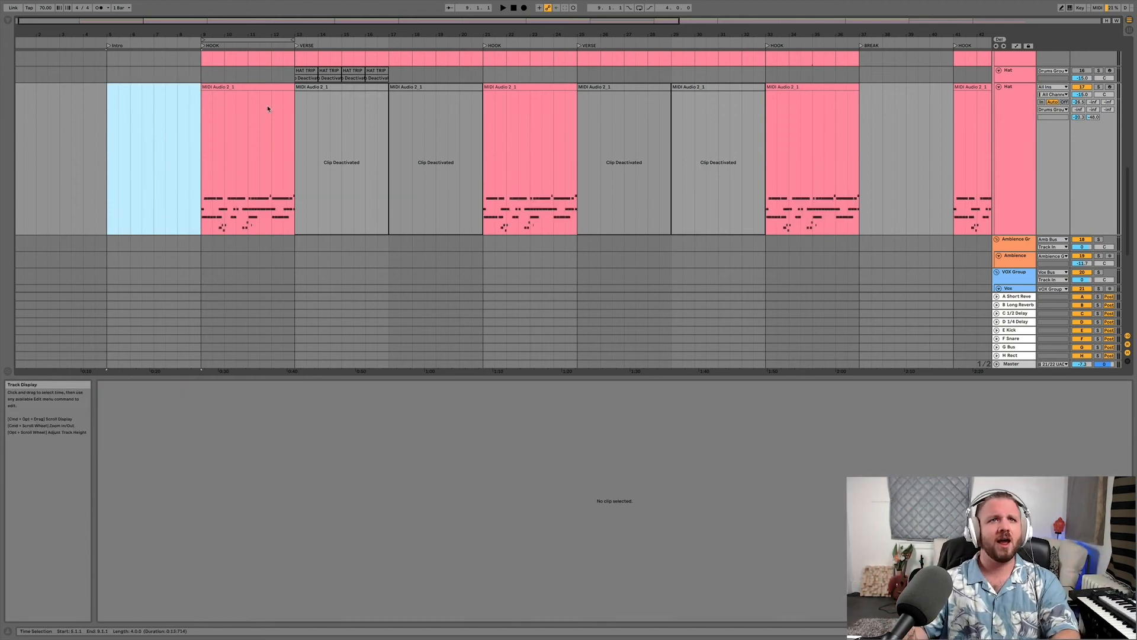
Select the intro's Audio 2_1 clip on the Verse track and return to the Hat track's MIDI clips
scroll(268, 109, "up", 10)
left_click(151, 109)
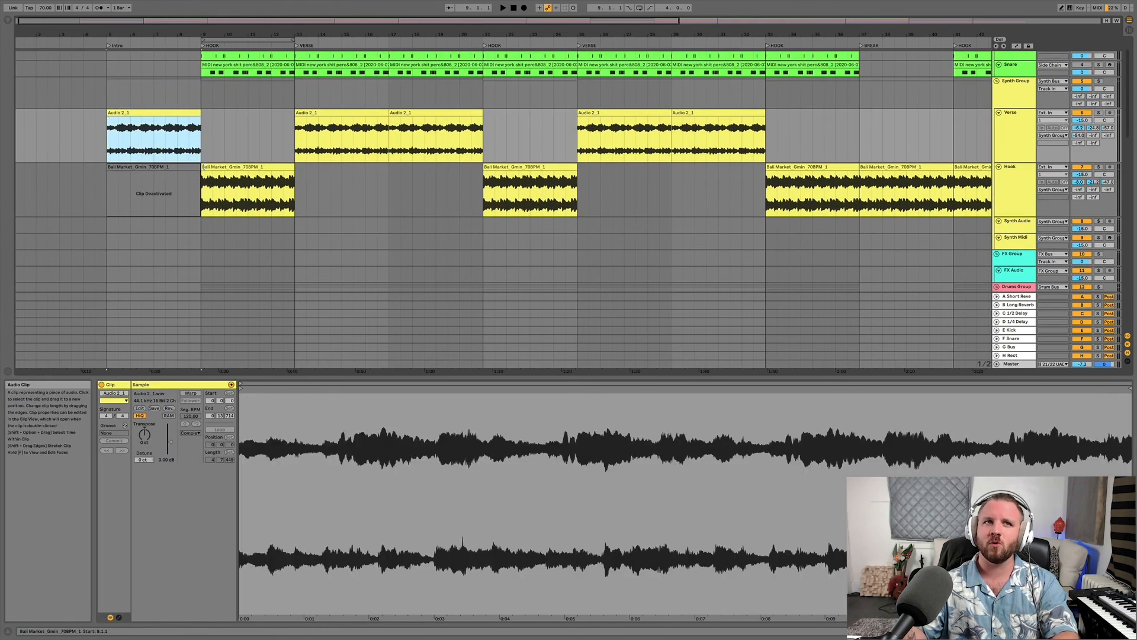
scroll(234, 180, "down", 5)
scroll(239, 183, "down", 6)
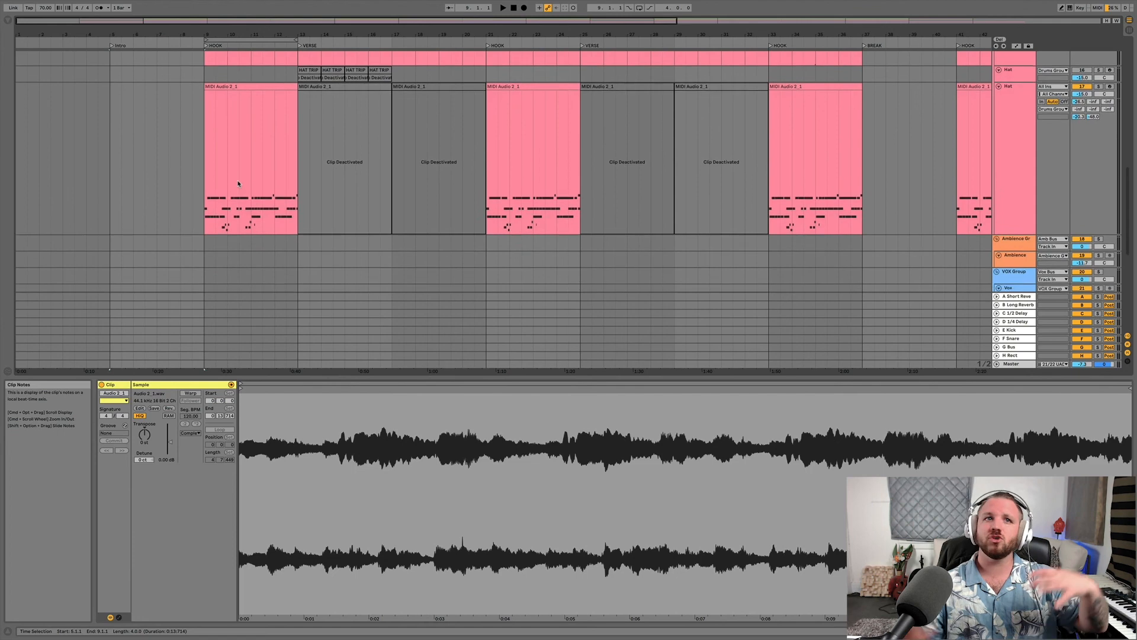